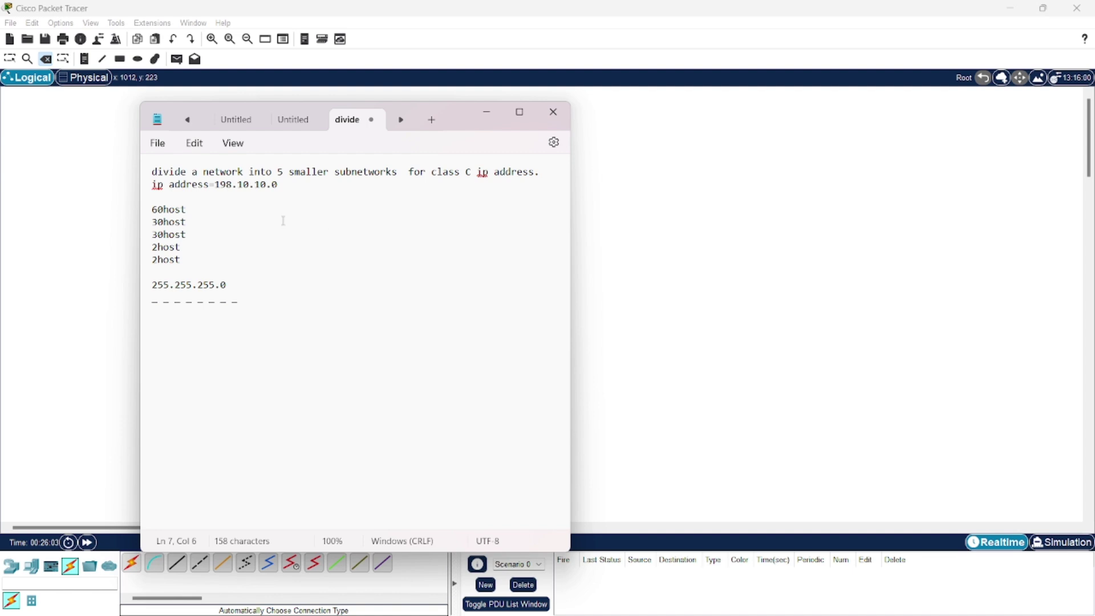
Step: Append the block sizes 62, 32, 32, 4 and 4 to the five host lines
{"action": "left_click", "coordinate": [198, 215]}
{"action": "type", "text": "62"}
{"action": "left_click", "coordinate": [199, 223]}
{"action": "type", "text": "32"}
{"action": "left_click", "coordinate": [199, 239]}
{"action": "type", "text": "32"}
{"action": "left_click", "coordinate": [199, 252]}
{"action": "type", "text": "4"}
{"action": "left_click", "coordinate": [197, 261]}
{"action": "type", "text": "4"}
Step: Count the borrowed bits and add mask 255.255.255.192 after the 60host 62 line
{"action": "left_click_drag", "start_coordinate": [242, 304], "coordinate": [179, 308]}
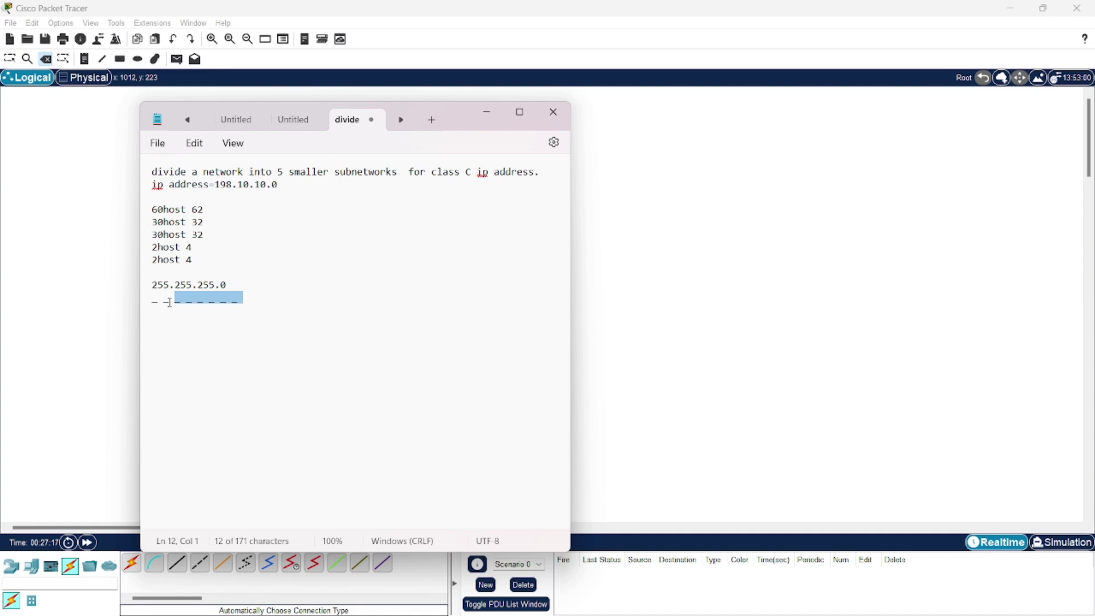
{"action": "left_click", "coordinate": [263, 217]}
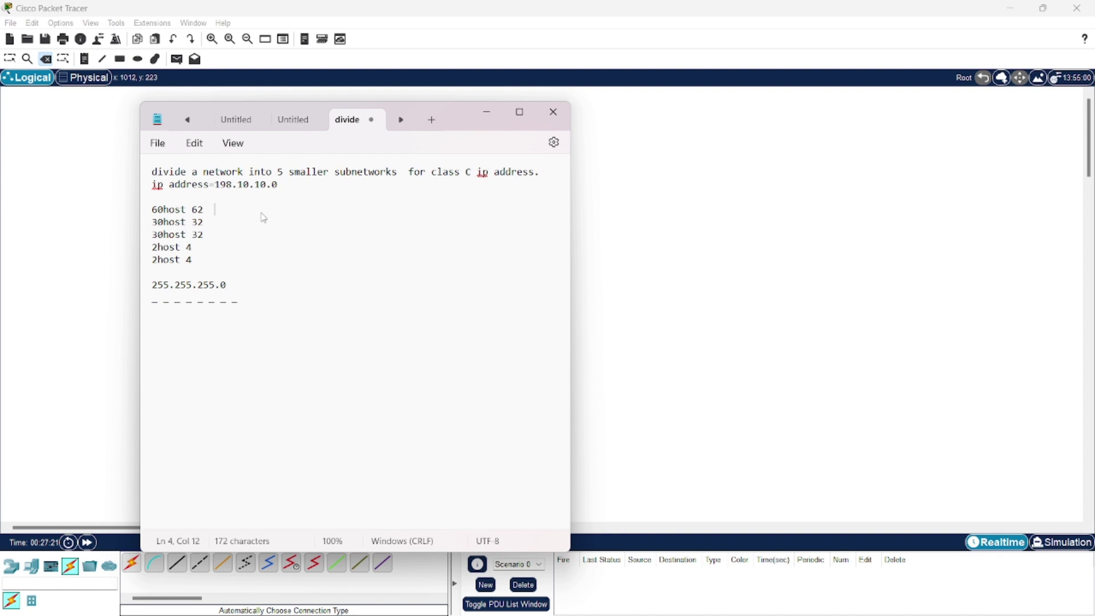
{"action": "type", "text": "255.255.255"}
{"action": "type", "text": ".192"}
Step: Count the bits again and start the first 30host 32 mask with '255.255.255.'
{"action": "left_click_drag", "start_coordinate": [240, 308], "coordinate": [190, 308]}
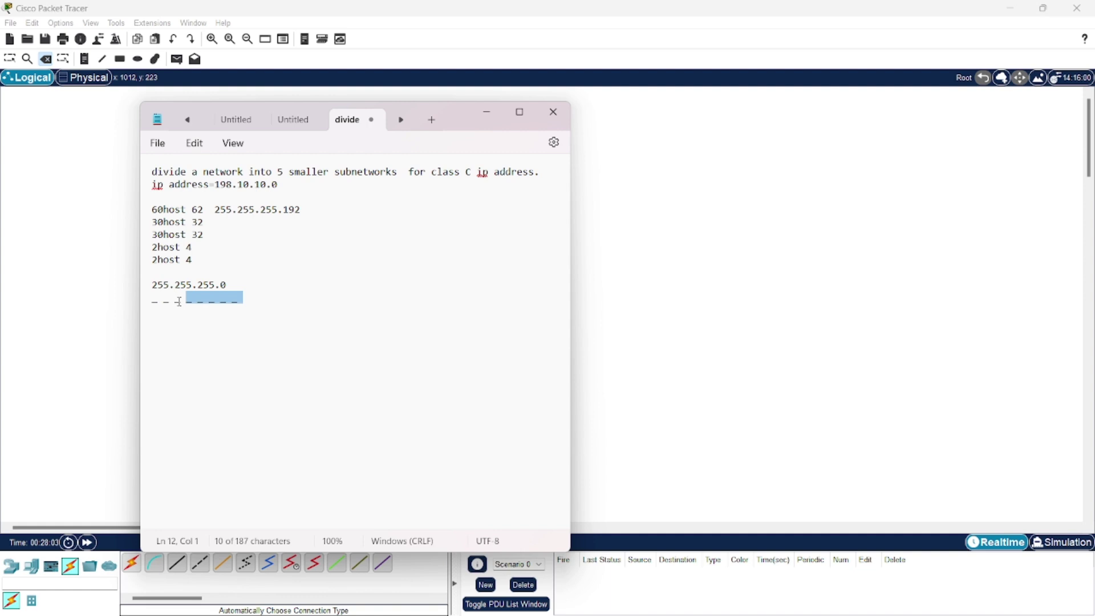
{"action": "left_click", "coordinate": [231, 222]}
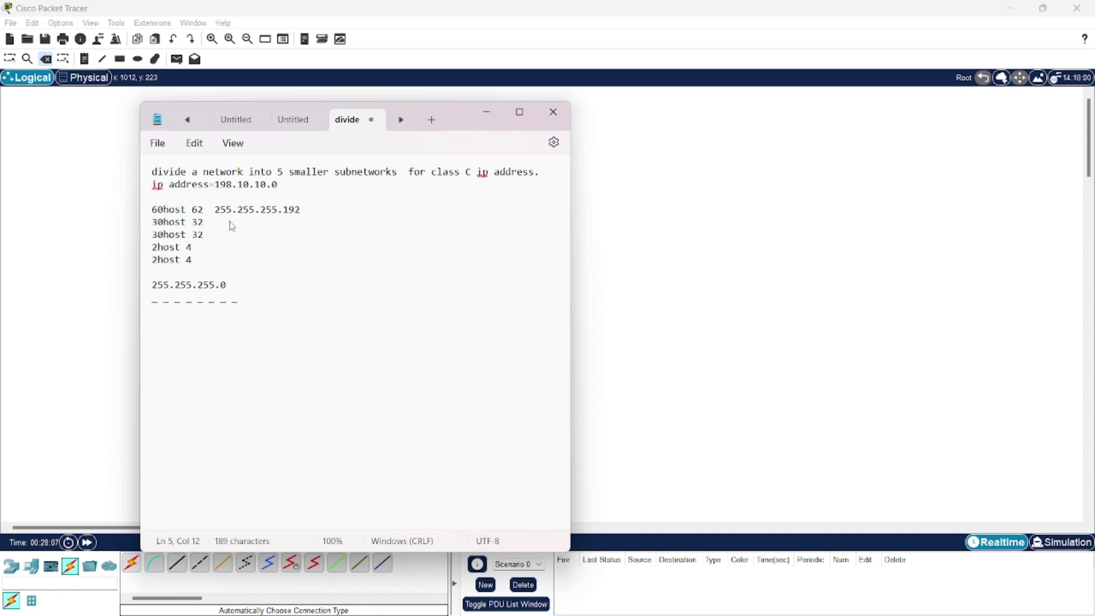
{"action": "type", "text": "255.255.255."}
Step: Finish both 30host 32 masks as 255.255.255.224, correcting the mistyped 242 ending
{"action": "type", "text": "224"}
{"action": "left_click", "coordinate": [226, 237]}
{"action": "type", "text": "255.255.255.242"}
{"action": "key", "text": "BackSpace"}
{"action": "key", "text": "BackSpace"}
{"action": "type", "text": "24"}
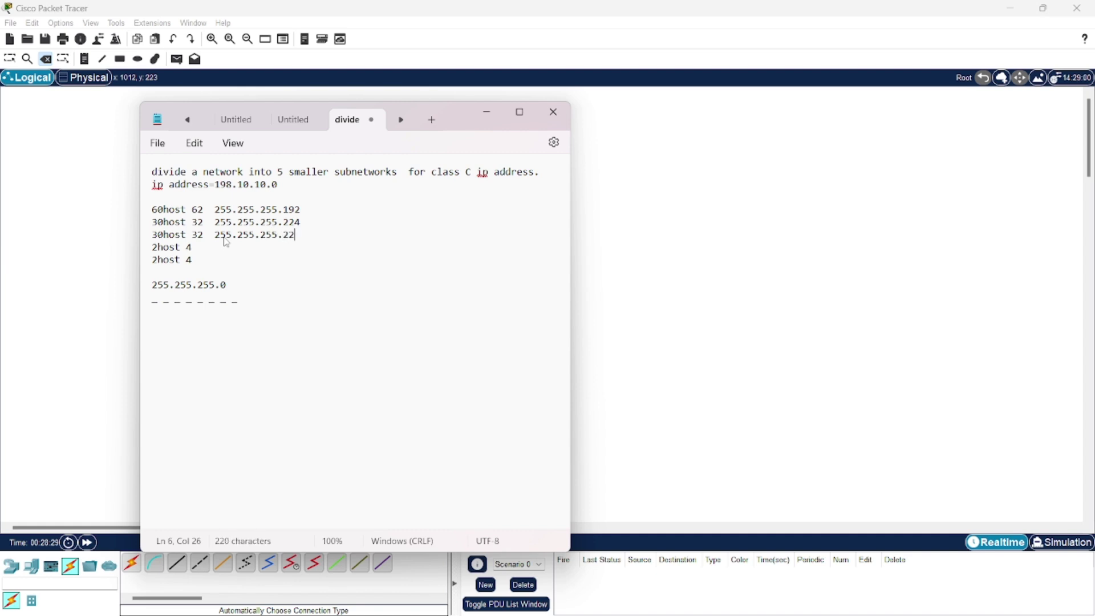
{"action": "left_click", "coordinate": [220, 251]}
{"action": "left_click_drag", "start_coordinate": [240, 304], "coordinate": [221, 308]}
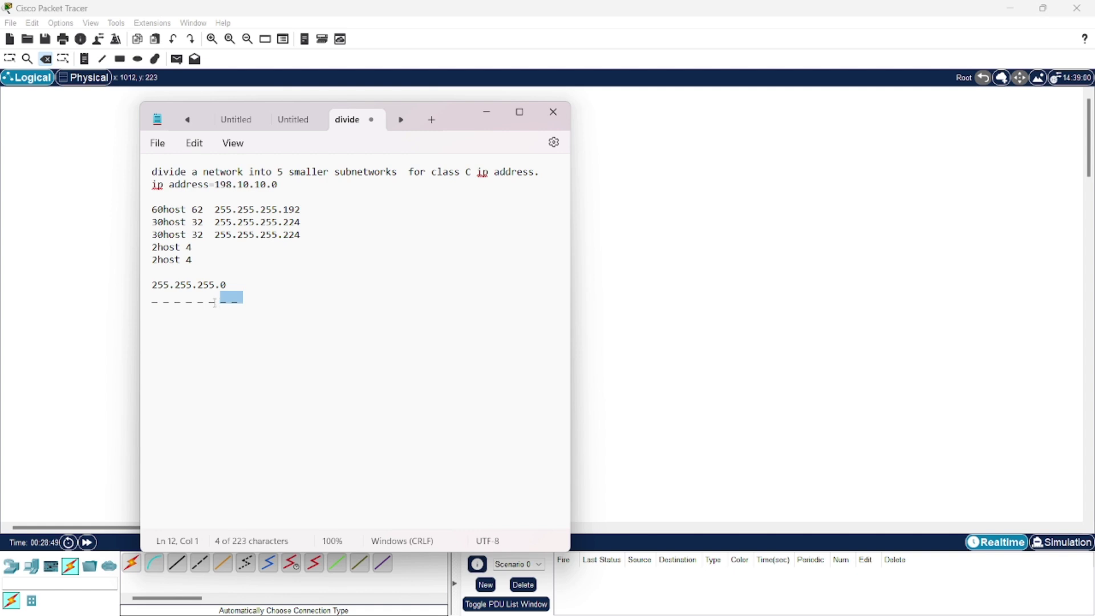
Step: Type mask 255.255.255.252 after both 2host 4 lines
{"action": "left_click", "coordinate": [223, 250]}
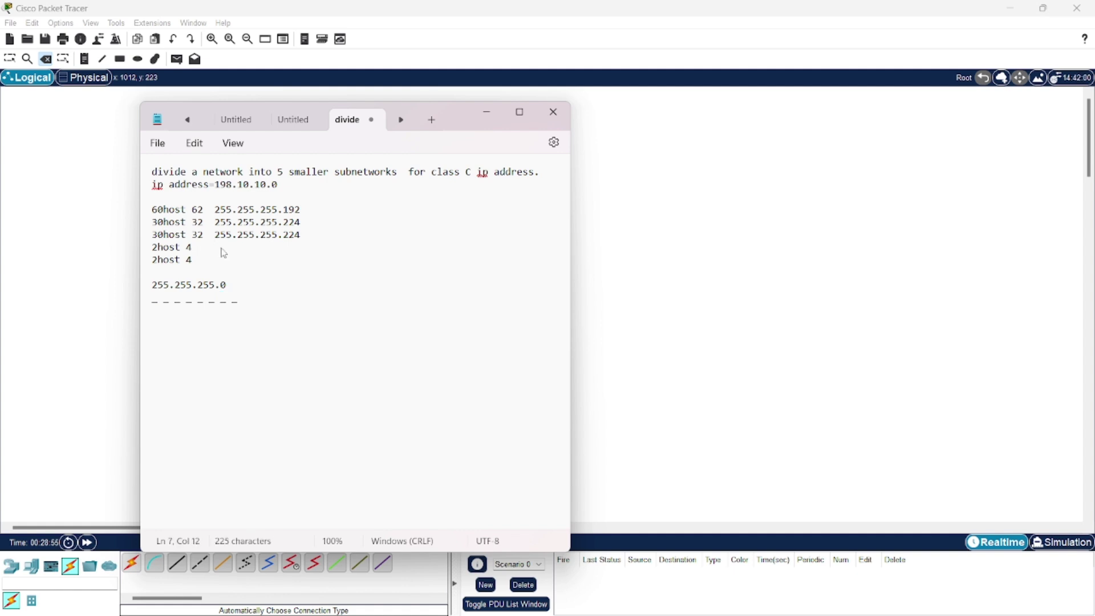
{"action": "type", "text": "255.255.255.252"}
{"action": "left_click", "coordinate": [222, 264]}
{"action": "type", "text": "255.255.255.252"}
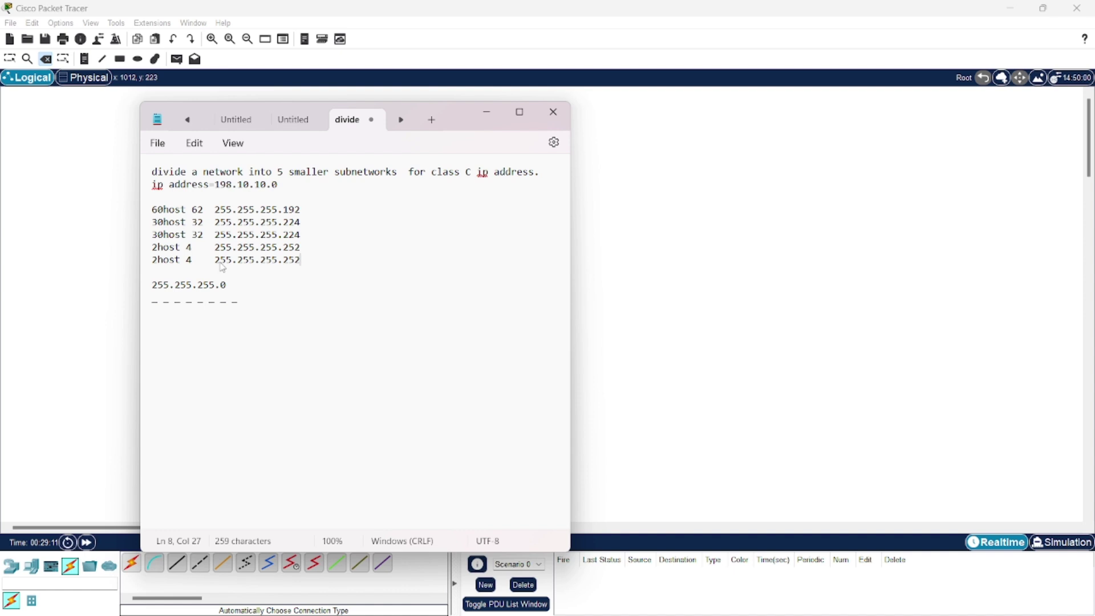
{"action": "left_click", "coordinate": [320, 211]}
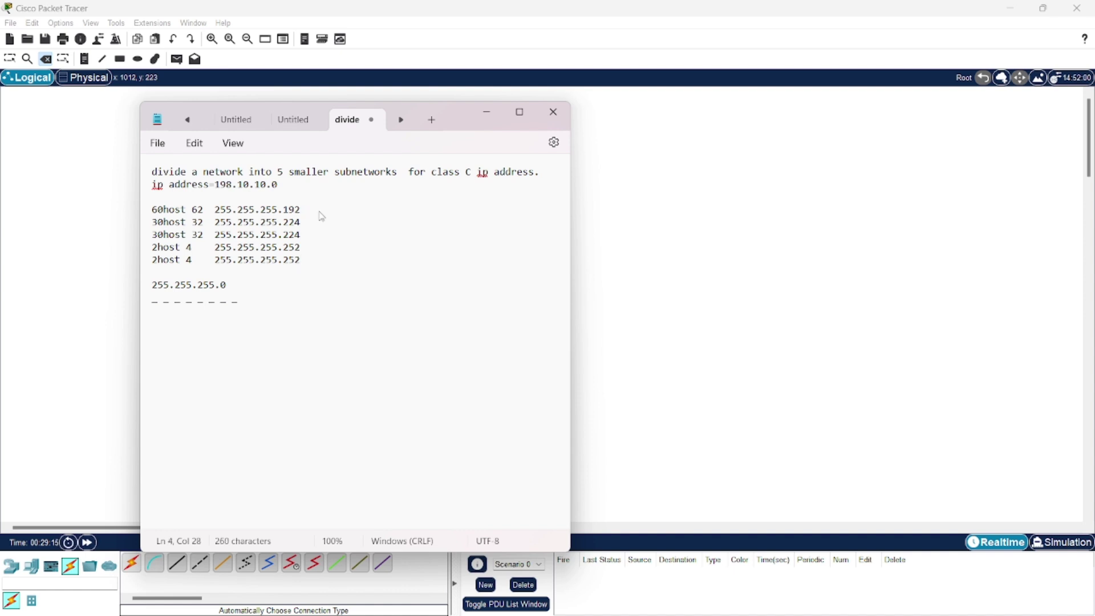